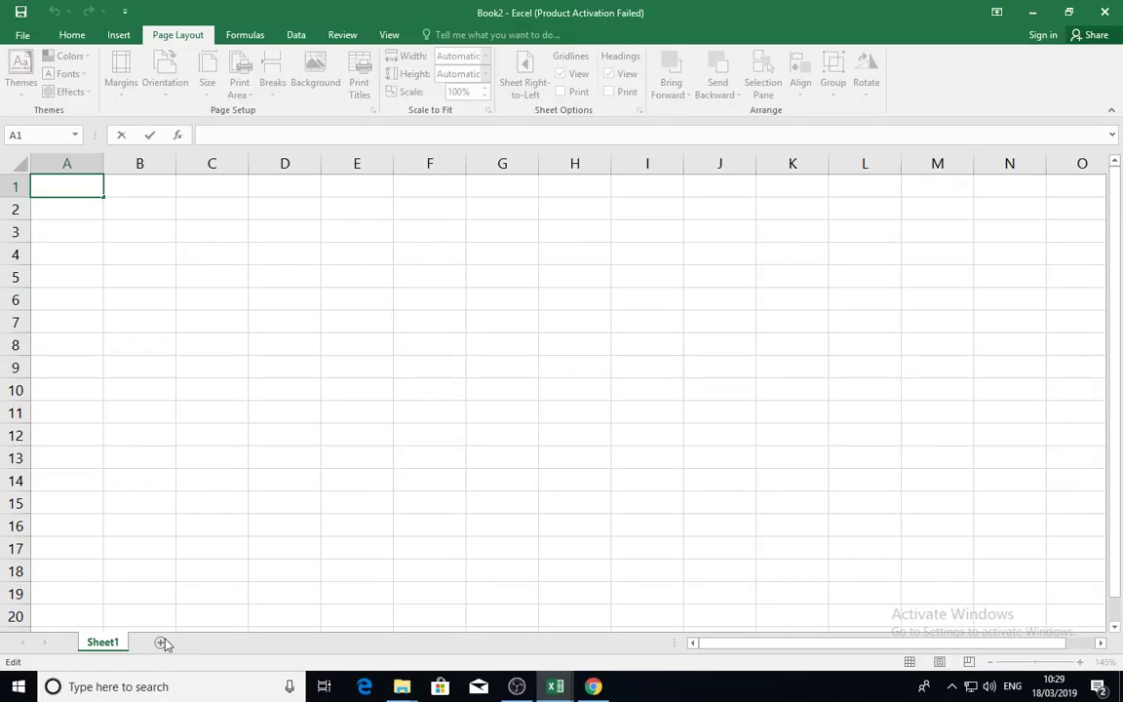
Step: Select whole columns A, B and C in turn, then move along row 2 and back to its start
left_click(56, 156)
left_click(156, 160)
left_click(229, 160)
left_click(81, 164)
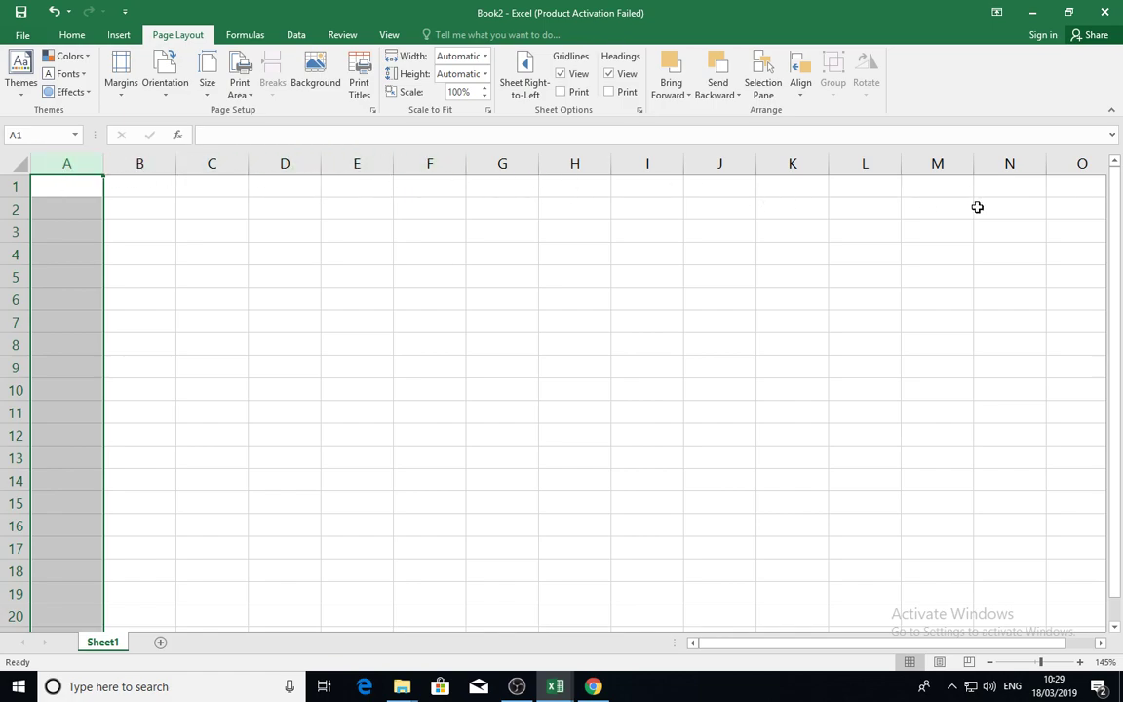
left_click(858, 210)
key("Right")
key("Right")
key("Right")
key("Right")
key("Right")
key("Right")
key("Right")
key("Right")
key("Right")
key("Right")
key("Right")
key("Right")
key("Right")
key("Right")
key("Right")
key("Right")
key("Right")
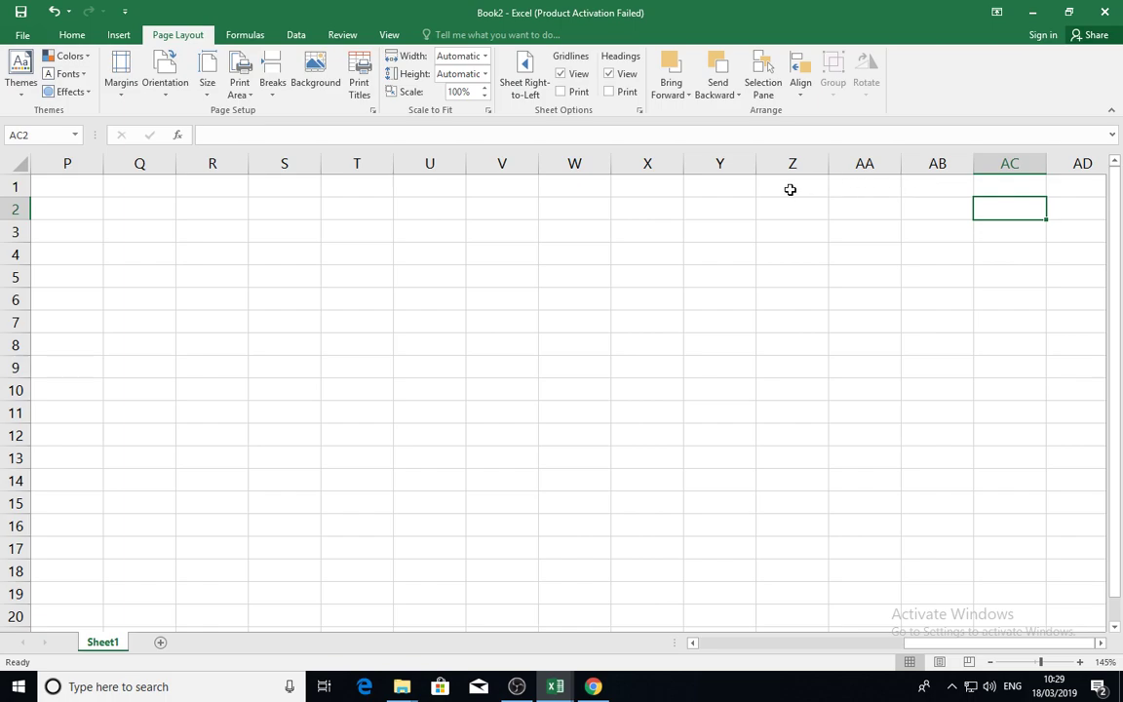
key("Home")
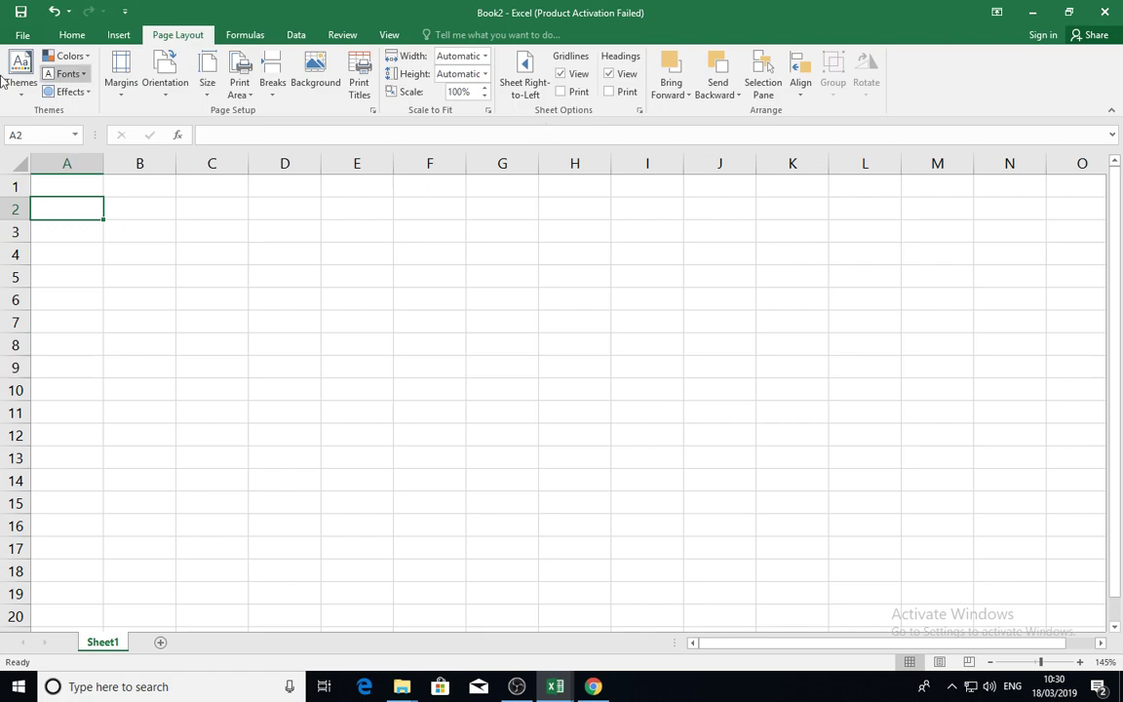
Step: Drag row 1 down to row 3, then select column C plus row 7 and move the active cell to C2
left_click(17, 189)
left_click_drag(17, 189, 18, 227)
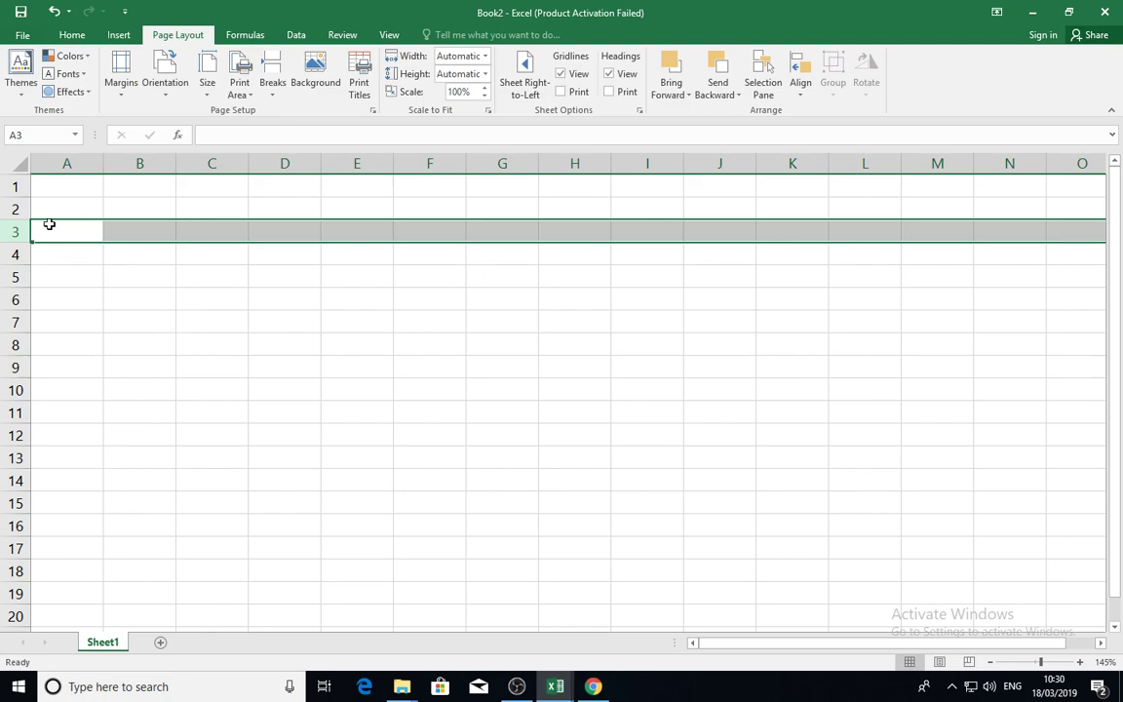
left_click(57, 180)
left_click(230, 163)
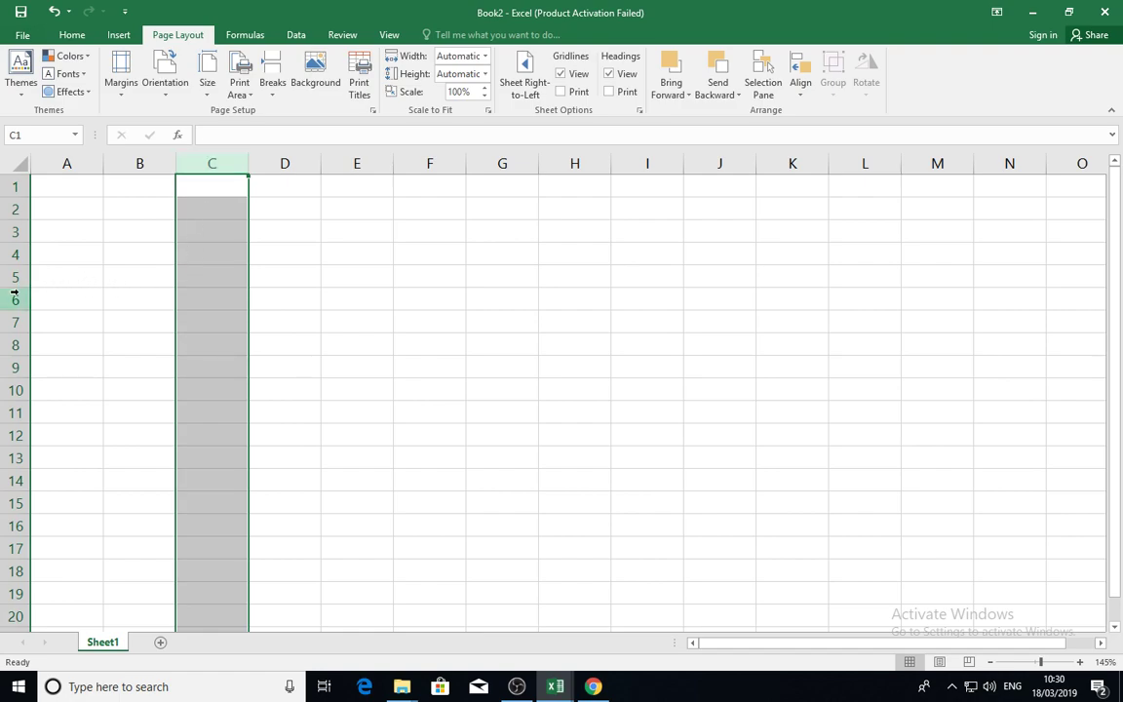
left_click(15, 321, "ctrl")
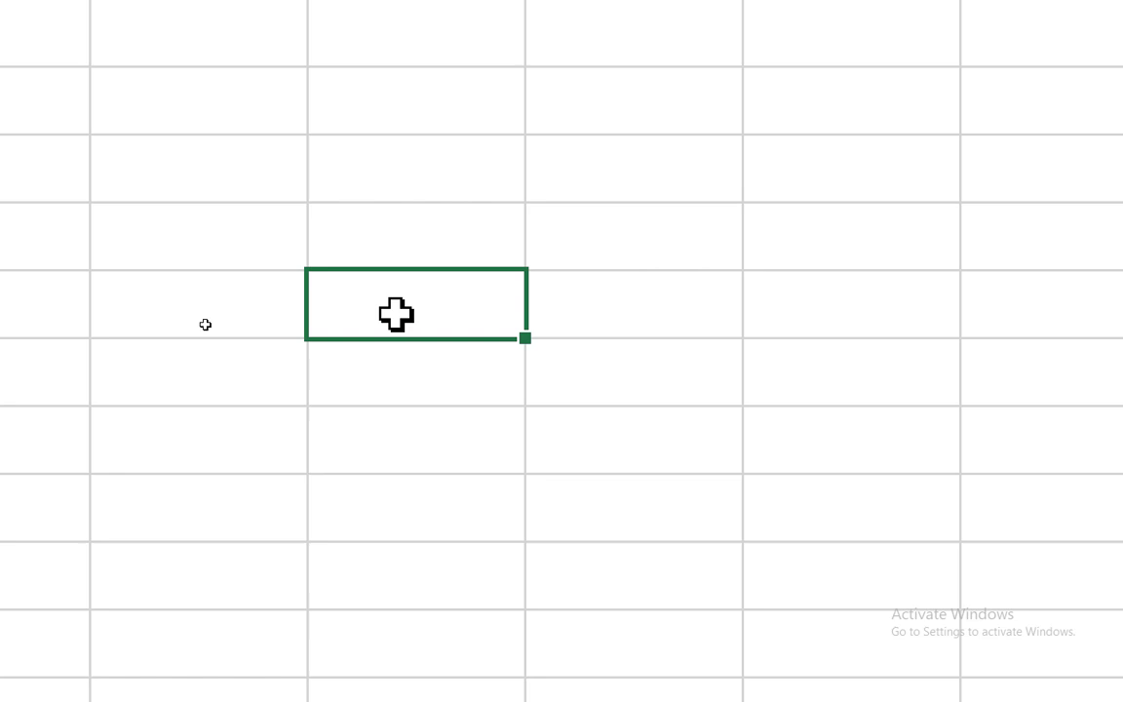
key("Up")
key("Down")
key("Up")
key("Up")
key("Up")
key("Up")
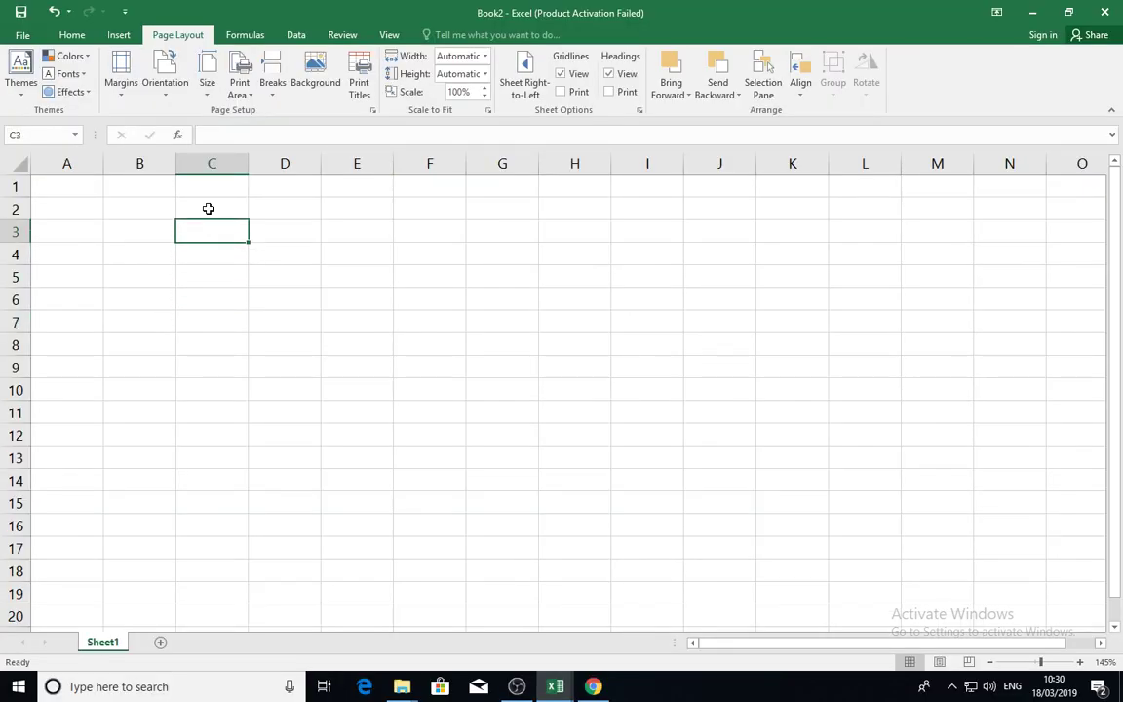
key("Up")
Step: Move the selection back and forth between cells B2, B3 and C2
left_click(146, 199)
left_click(142, 235)
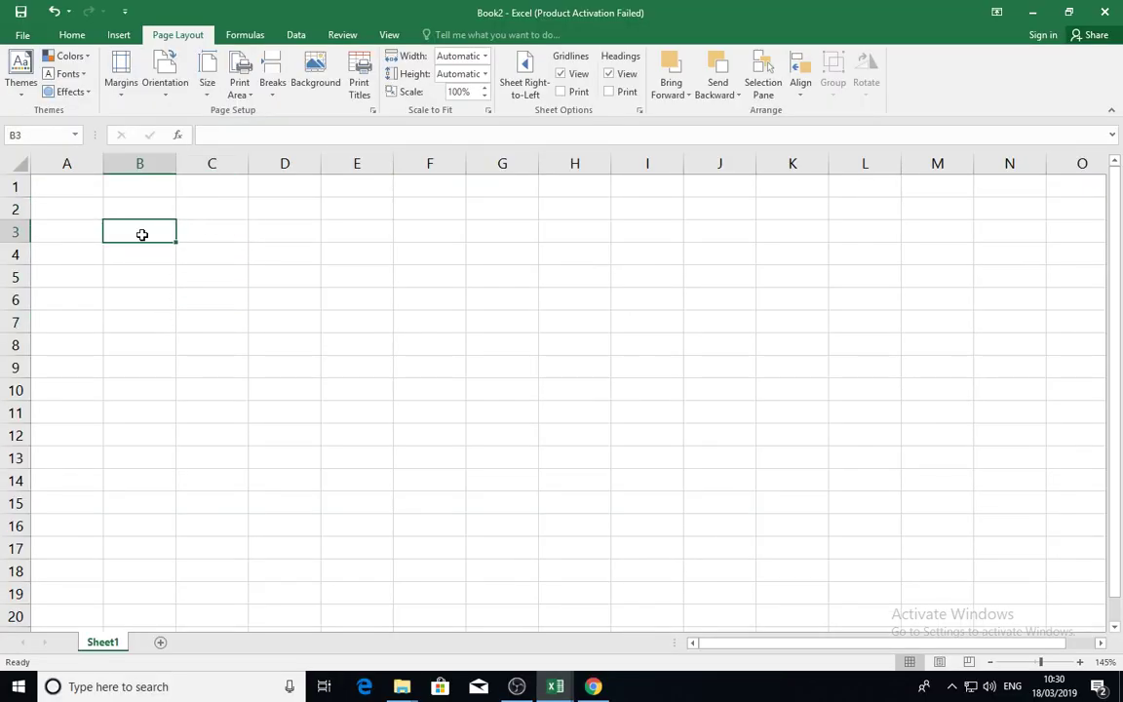
left_click(138, 206)
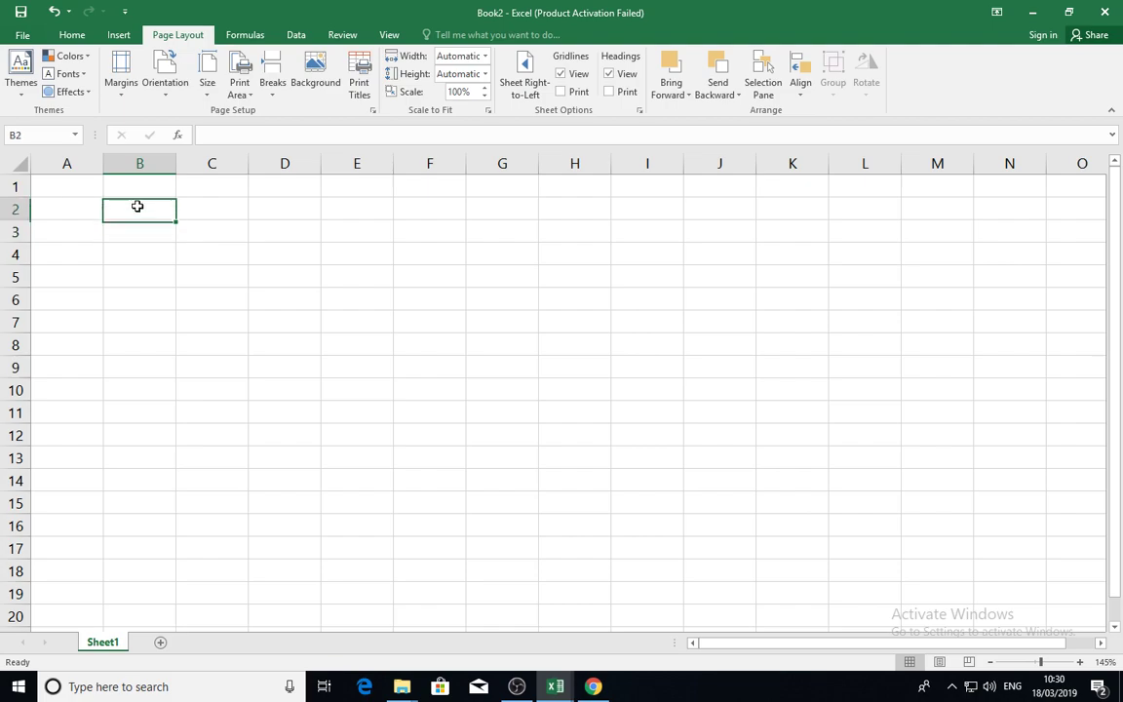
left_click(144, 233)
left_click(148, 210)
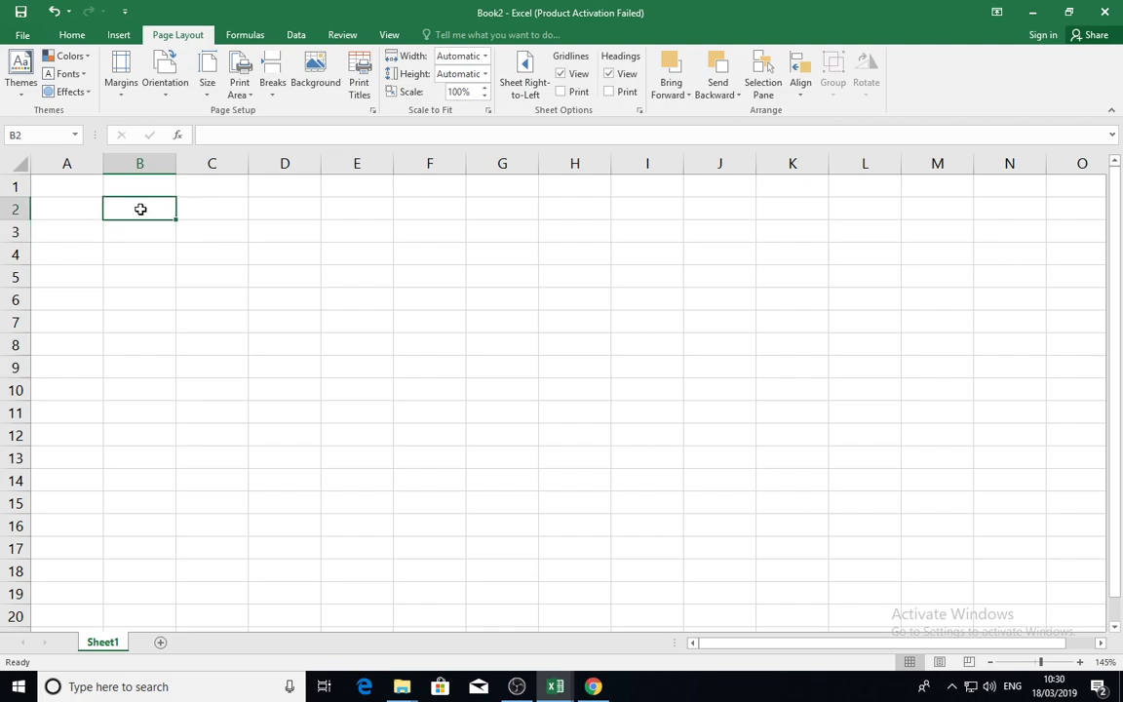
left_click(193, 211)
Step: Enter the names Ahmed in B2 and Ali in B3, fixing a typo along the way
left_click(139, 210)
scroll(138, 211, "up", 6, "ctrl")
type("Ahem")
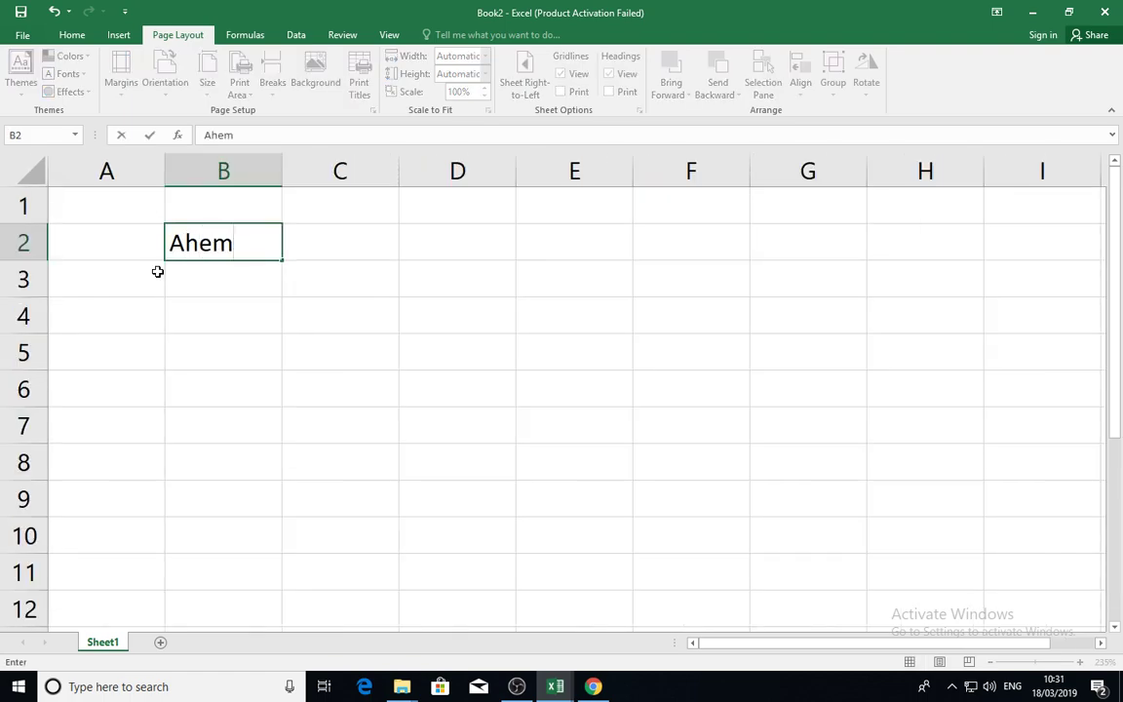
key("BackSpace")
key("BackSpace")
type("med")
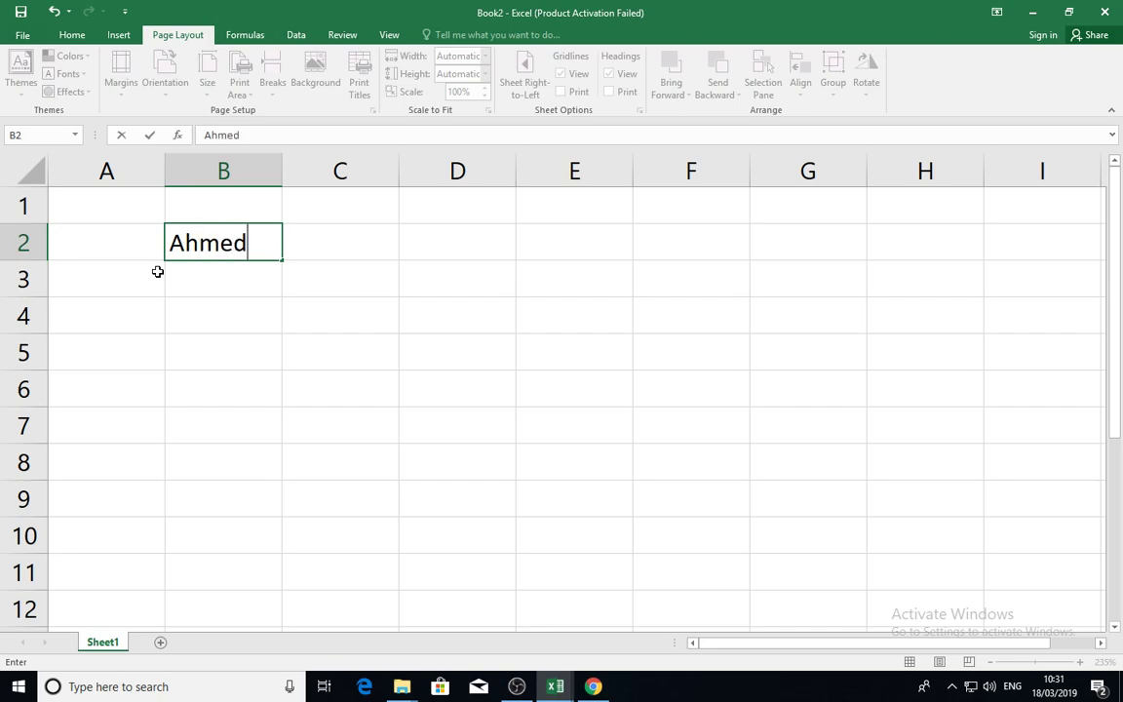
key("Return")
type("Ali")
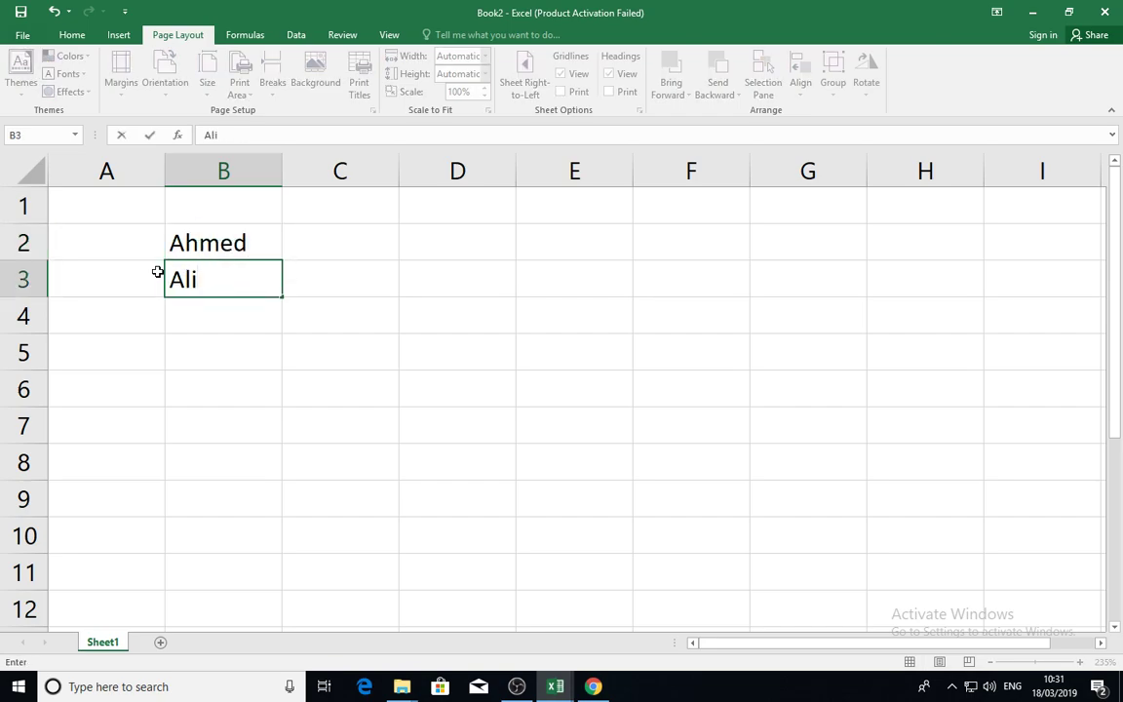
right_click(157, 272)
key("Escape")
Step: Enter 1242.2558 in C2 and 554887.25 in C3
left_click(374, 244)
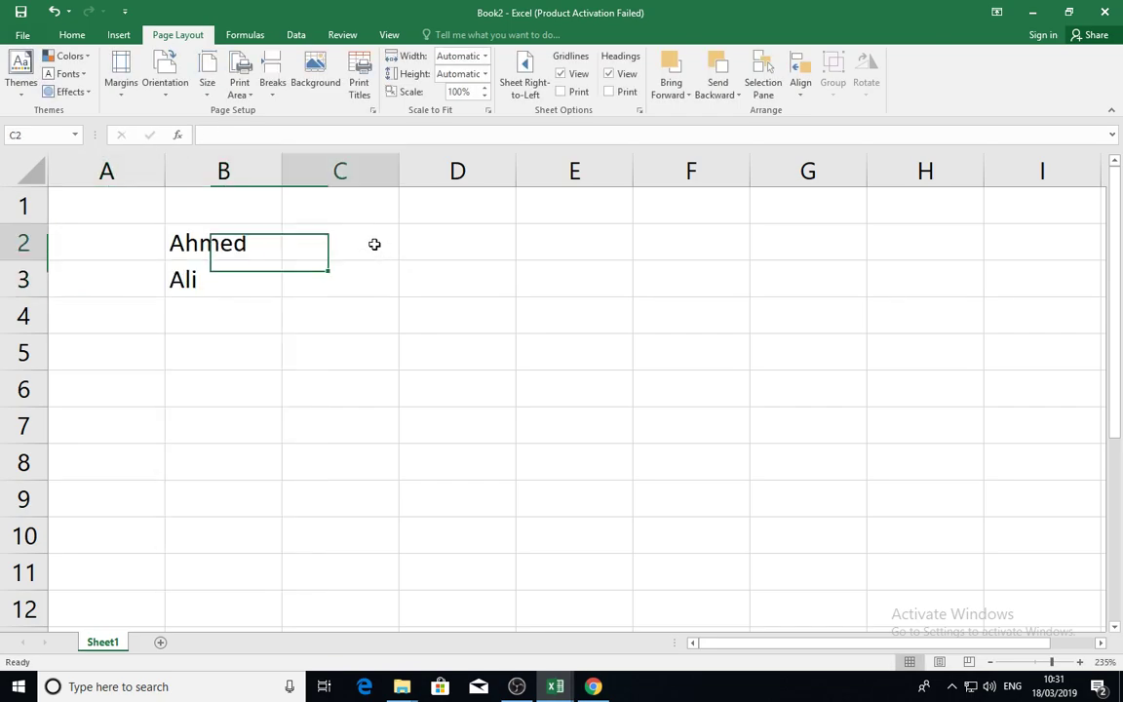
type("1242.2558")
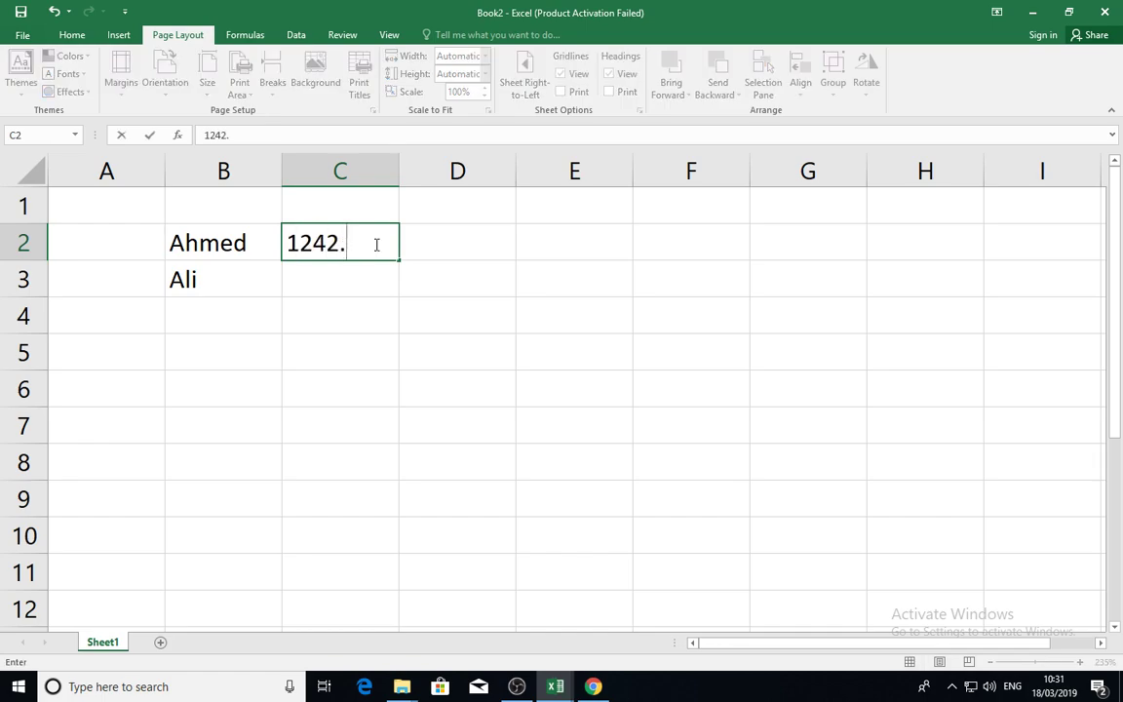
left_click(326, 283)
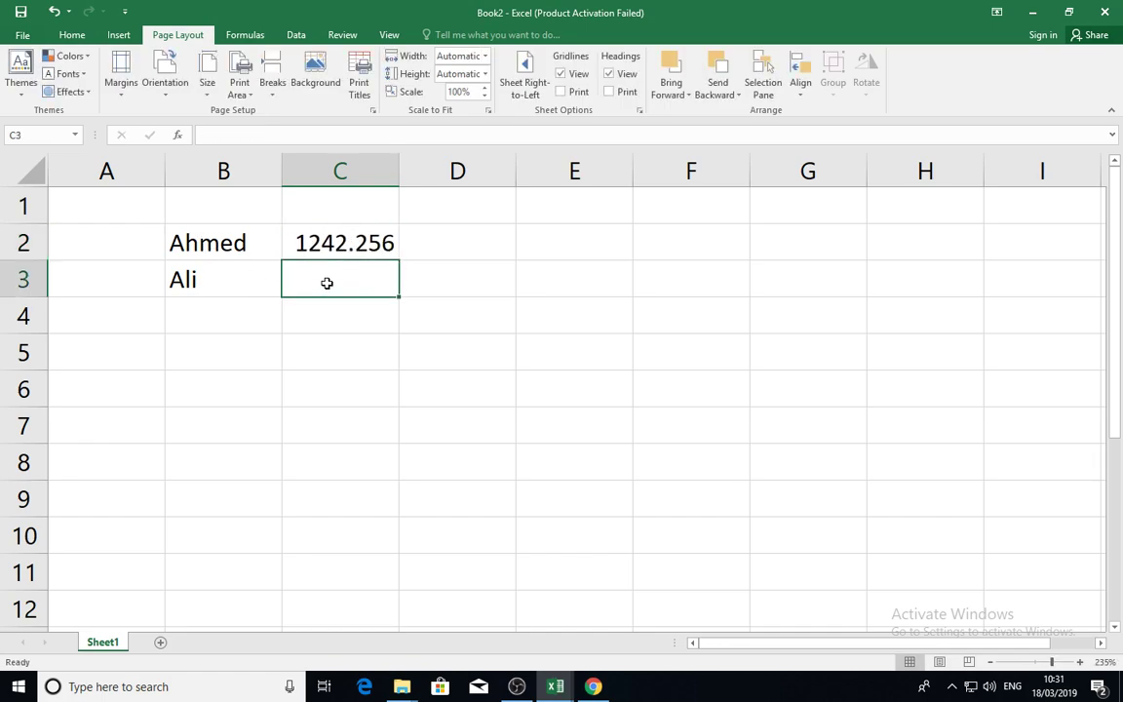
type("554887")
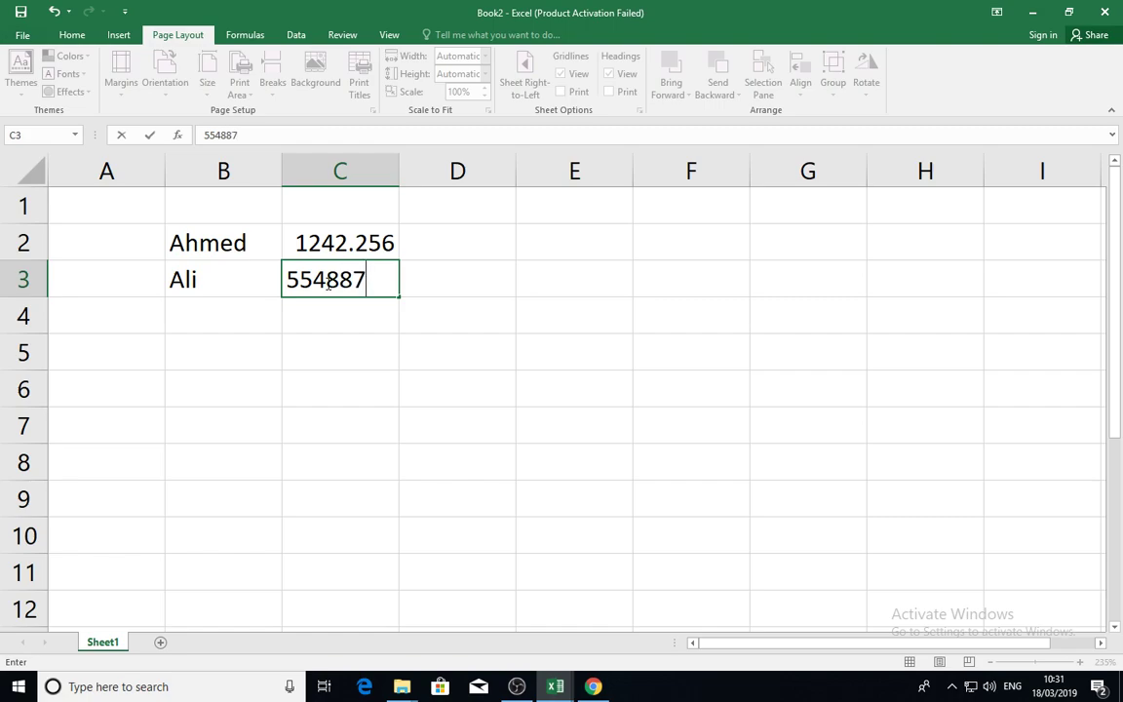
type(".25")
left_click(439, 252)
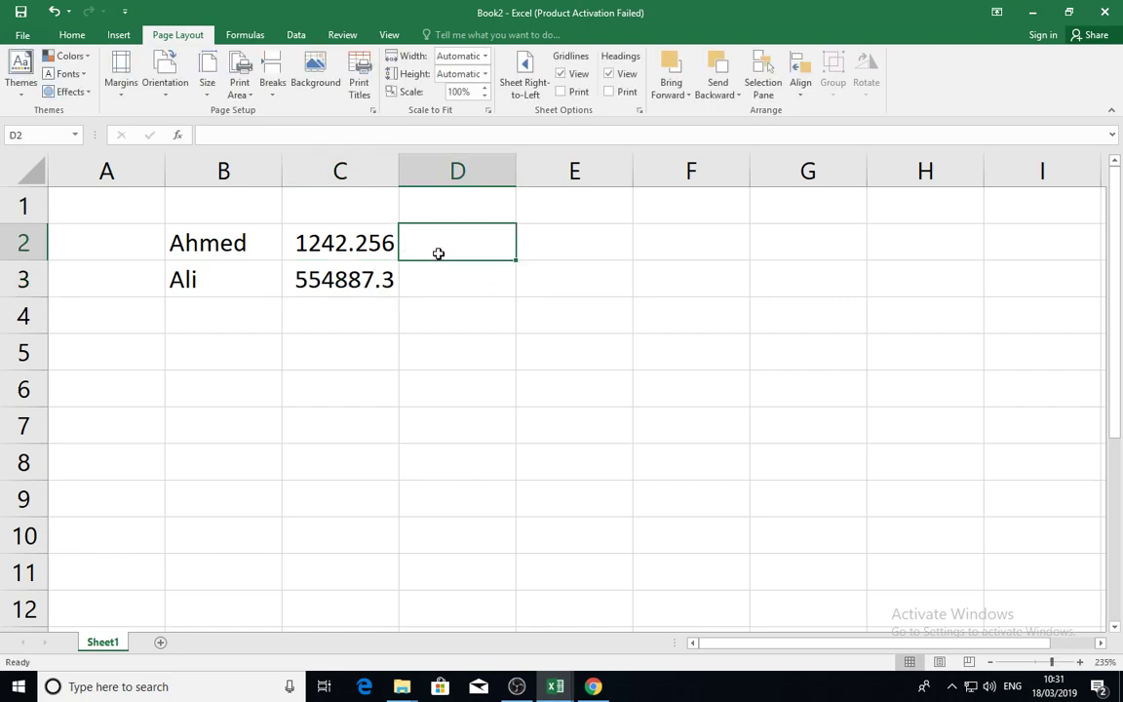
Step: Build the formula =C2+C3 in C4 by clicking the two cells, giving 556129.5
left_click(339, 319)
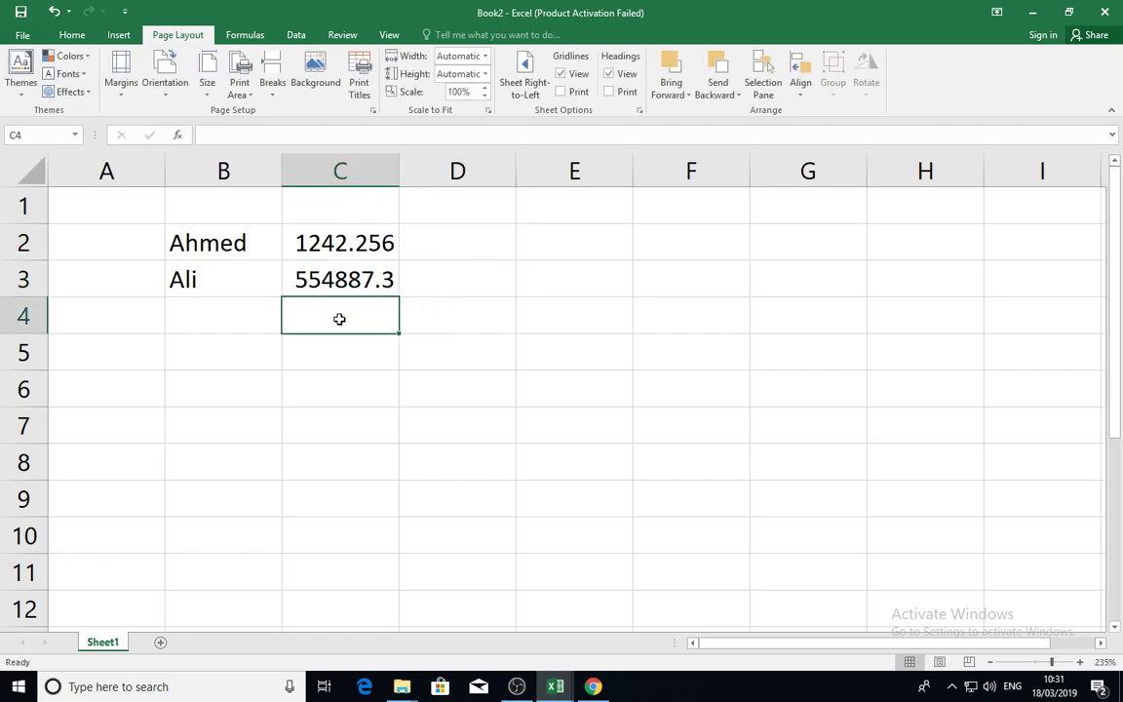
type("=")
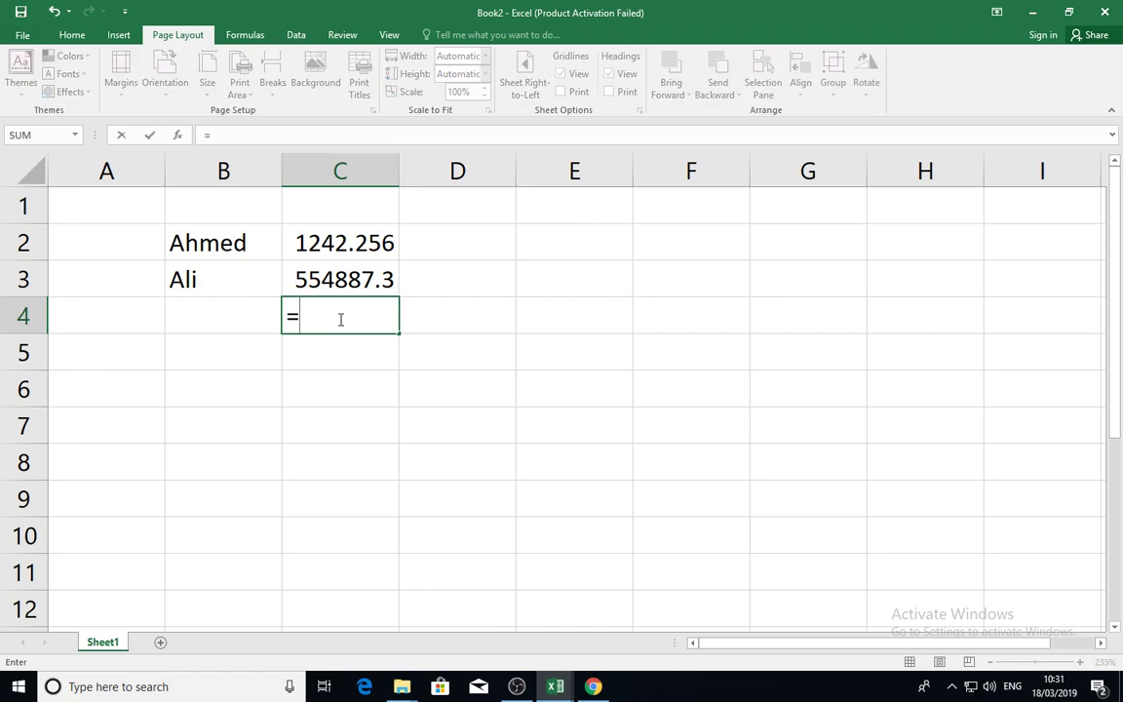
left_click(318, 238)
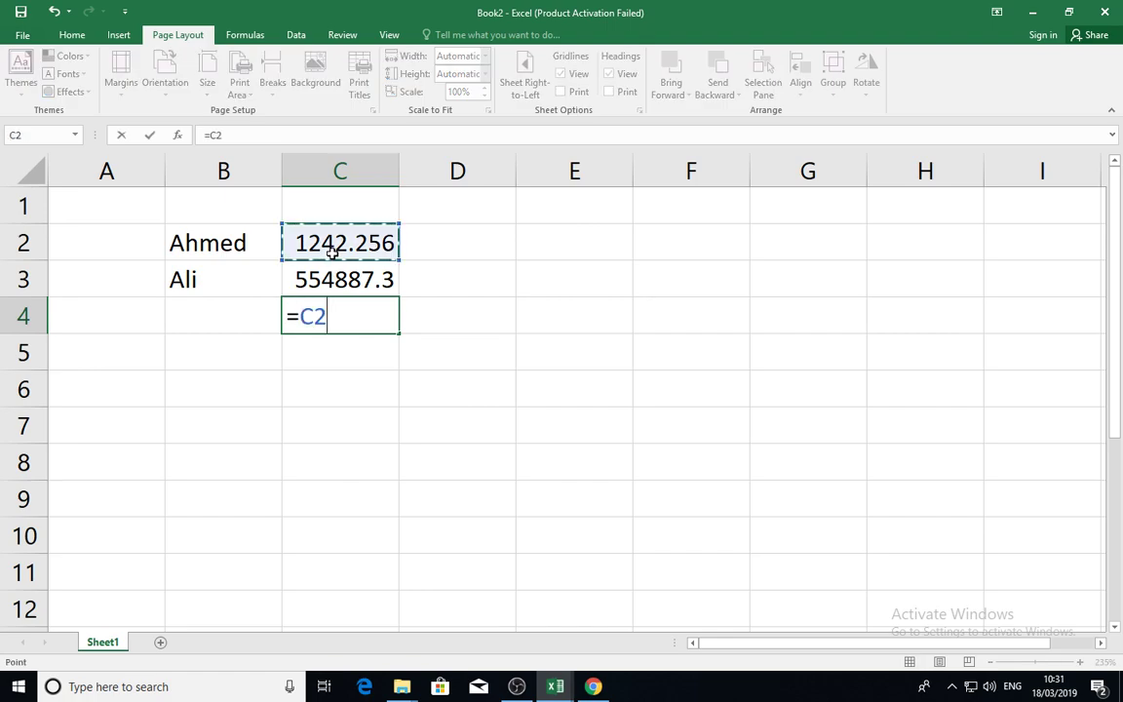
type("+")
left_click(314, 280)
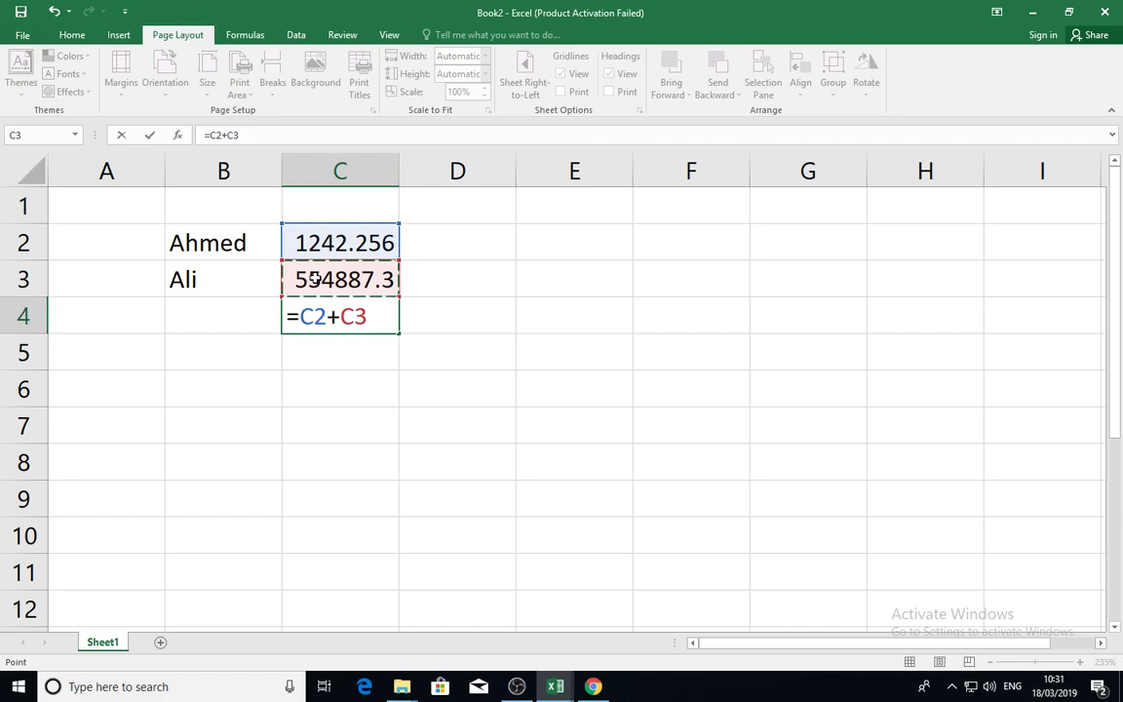
key("Return")
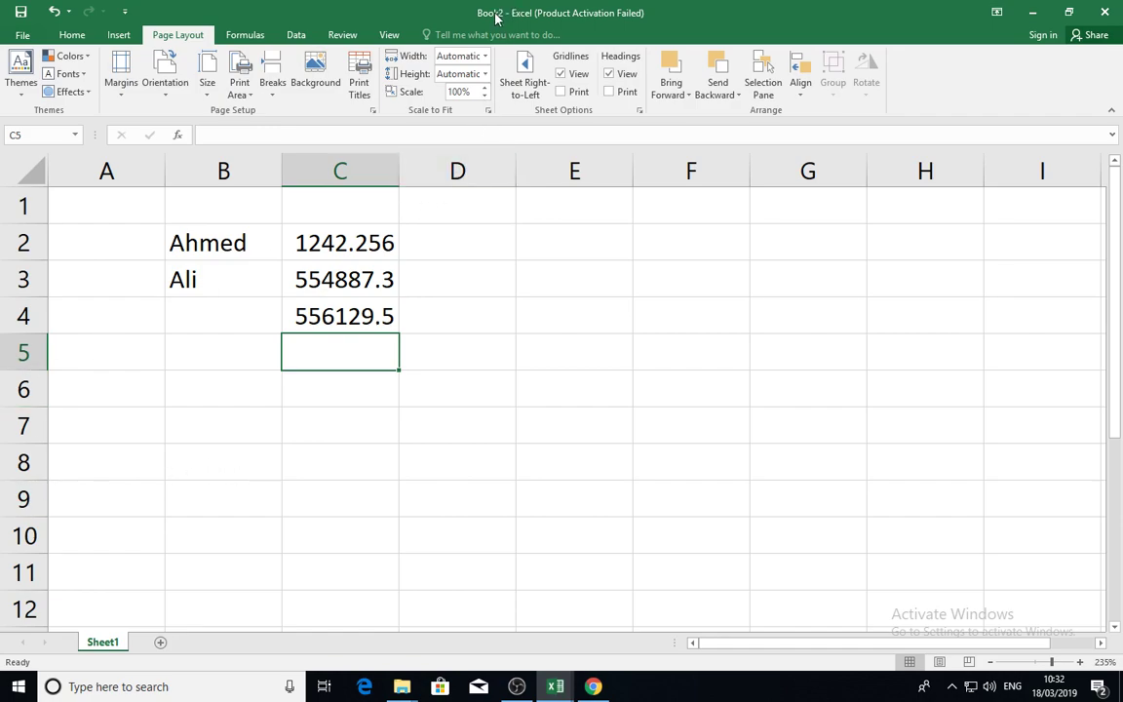
Step: Look through the File backstage, Insert and Page Layout ribbons, ending back on Home
left_click(73, 35)
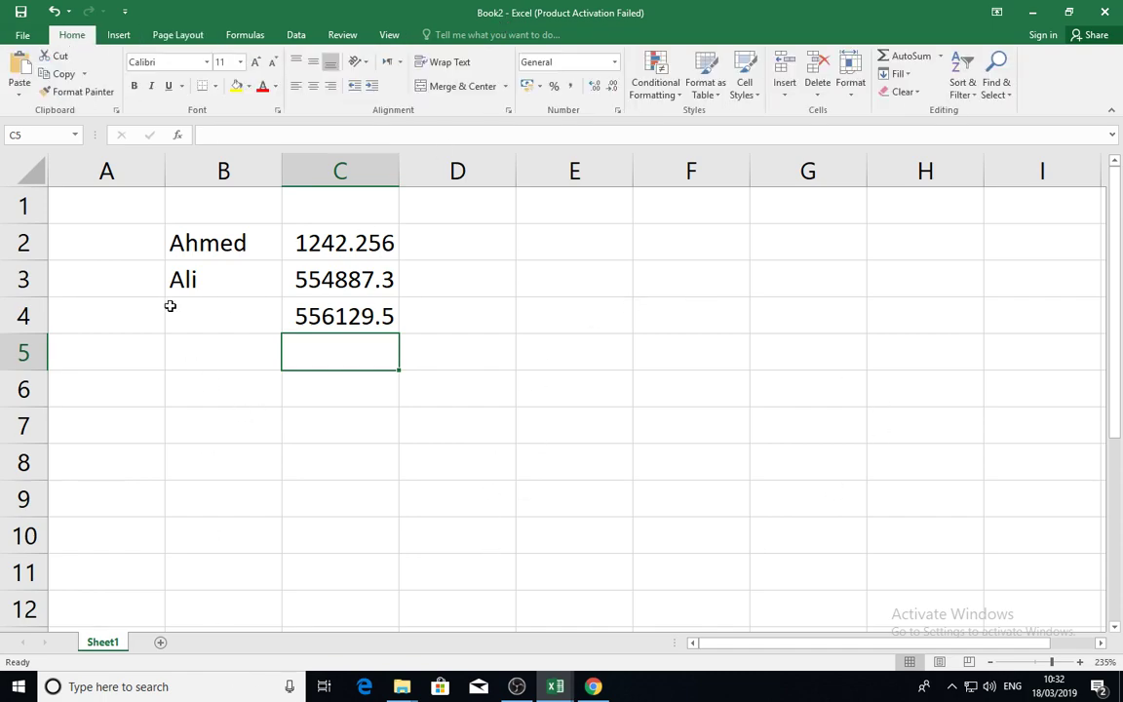
left_click(16, 42)
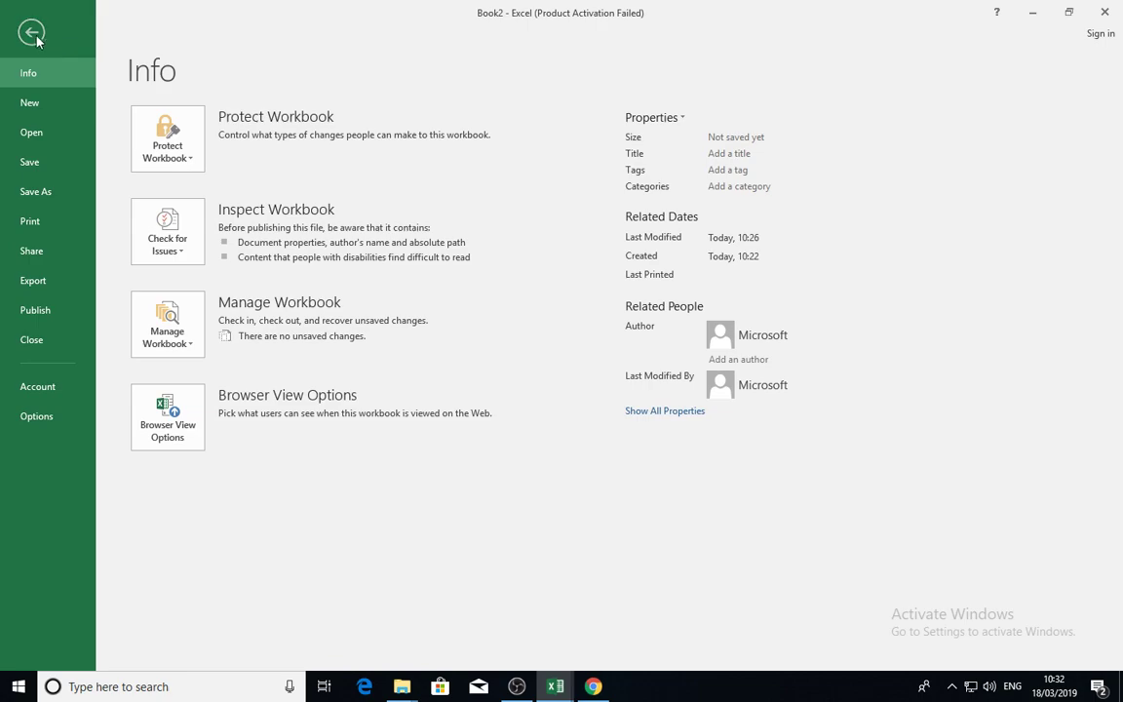
left_click(32, 31)
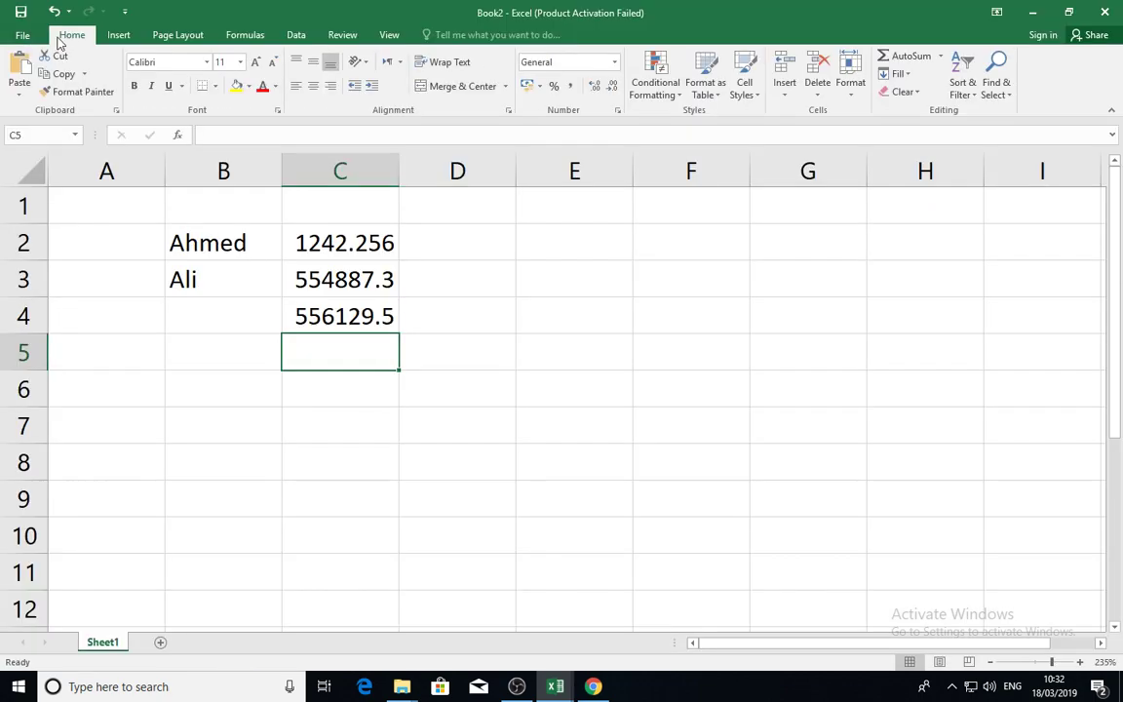
left_click(119, 36)
left_click(176, 36)
left_click(78, 35)
left_click(475, 350)
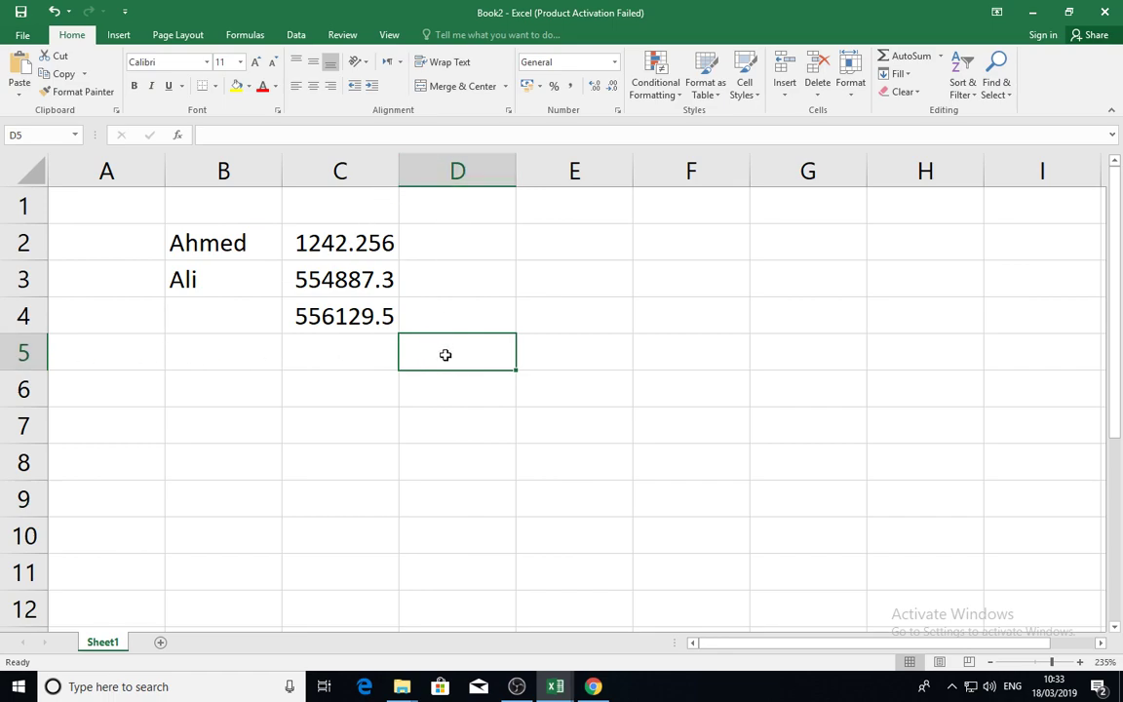
left_click(325, 319)
double_click(334, 316)
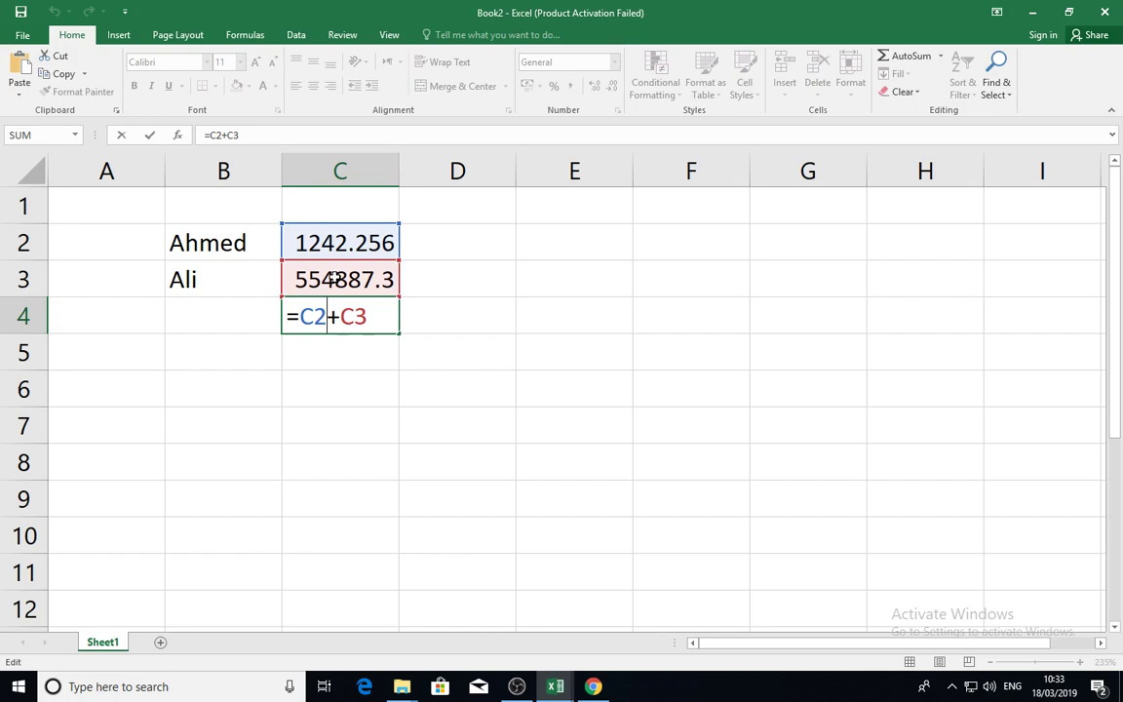
left_click_drag(303, 316, 331, 316)
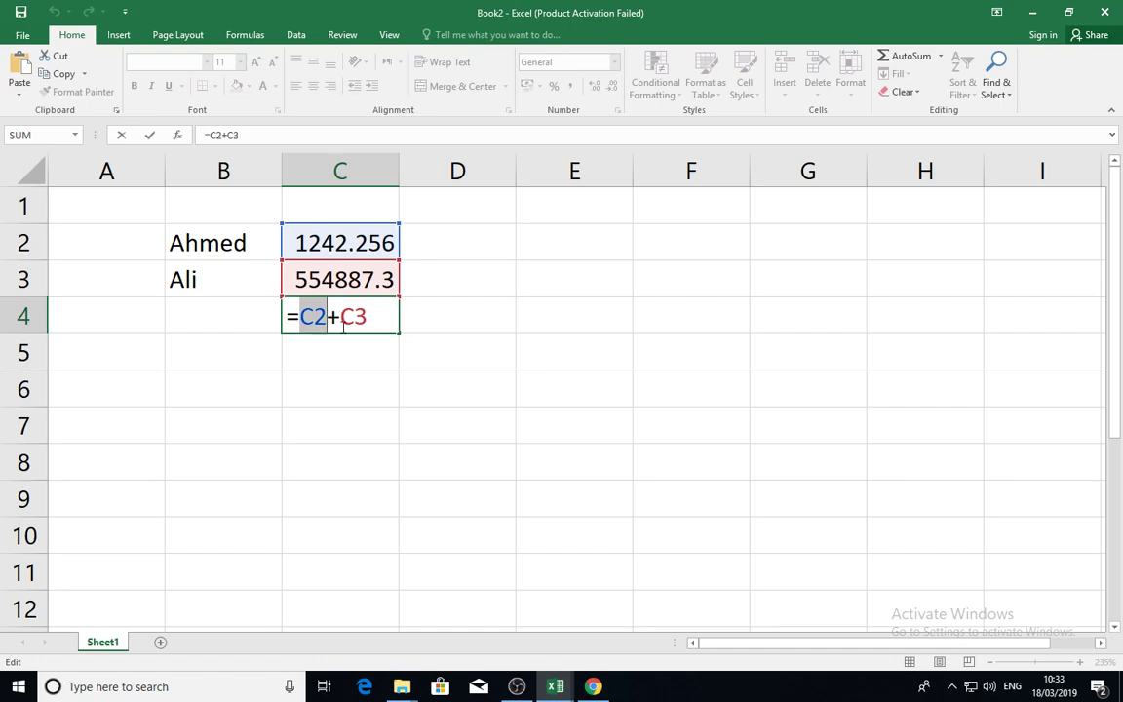
key("ctrl+Return")
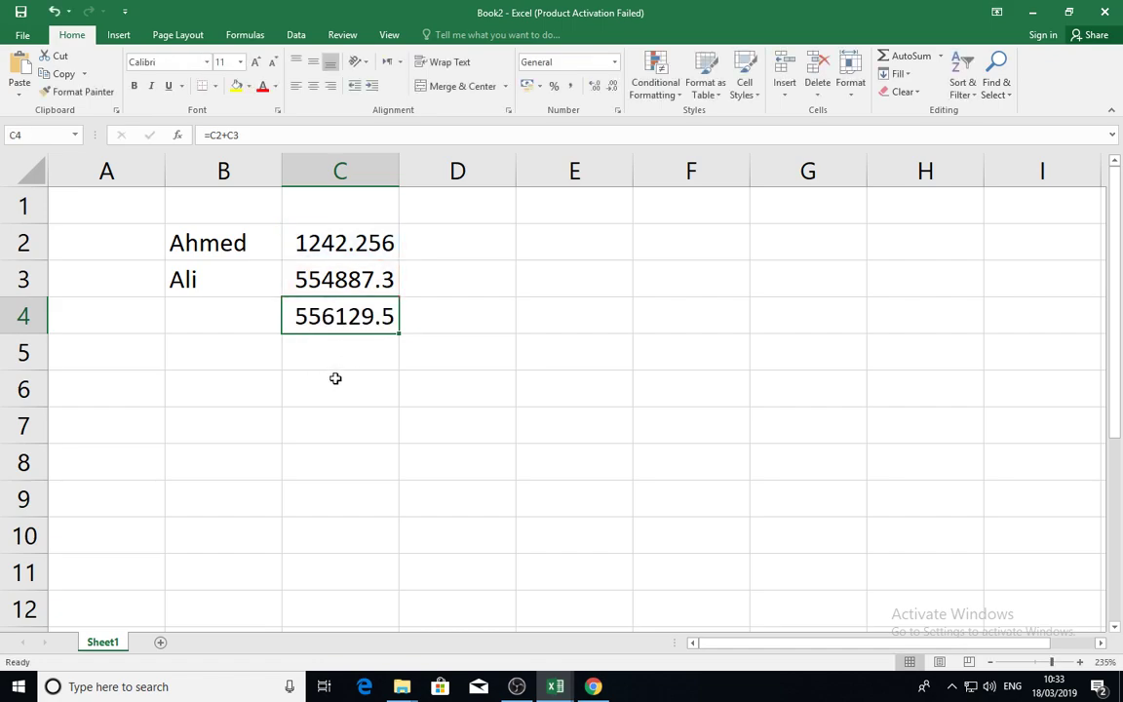